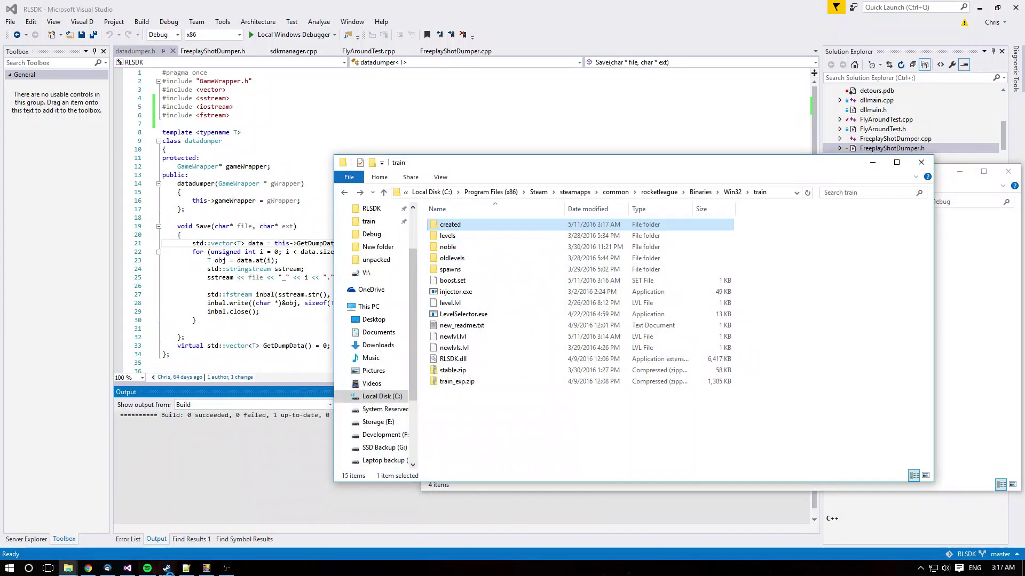
# - Launch Rocket League into Free Play training and run injector.exe from the Debug folder
pyautogui.rightClick(167, 569)
pyautogui.click(184, 389)
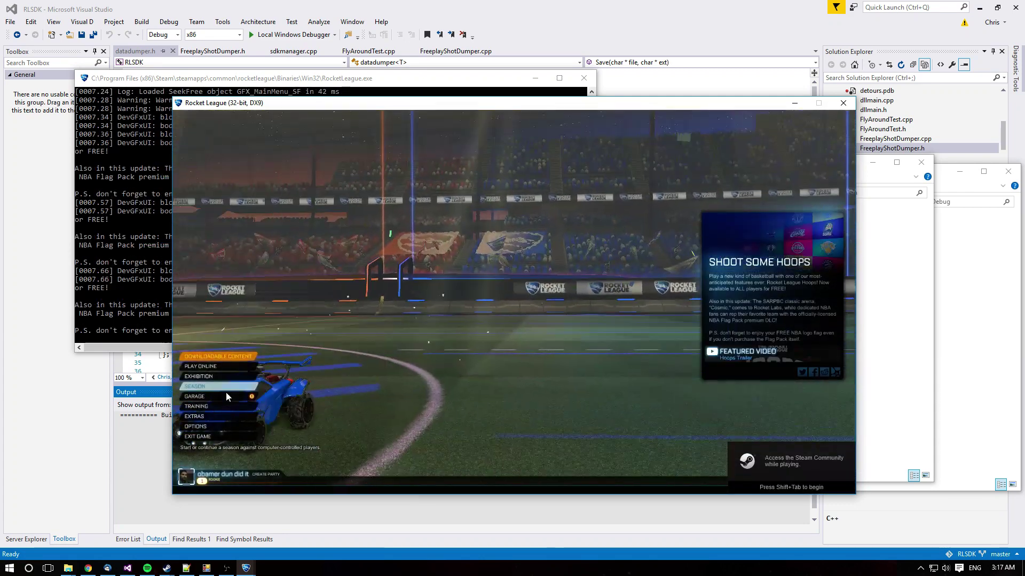
pyautogui.click(216, 405)
pyautogui.click(533, 289)
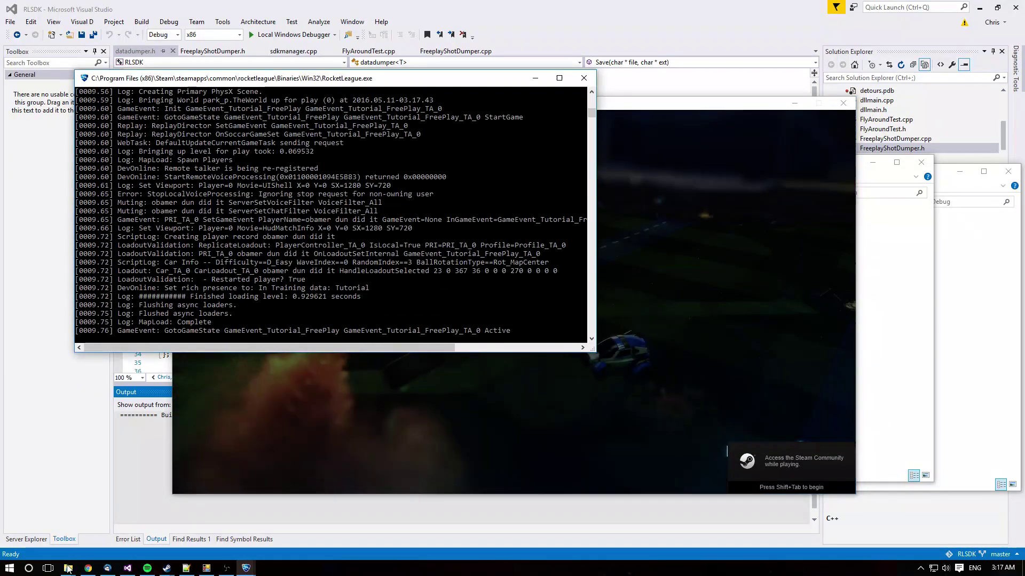
pyautogui.click(68, 568)
pyautogui.doubleClick(552, 233)
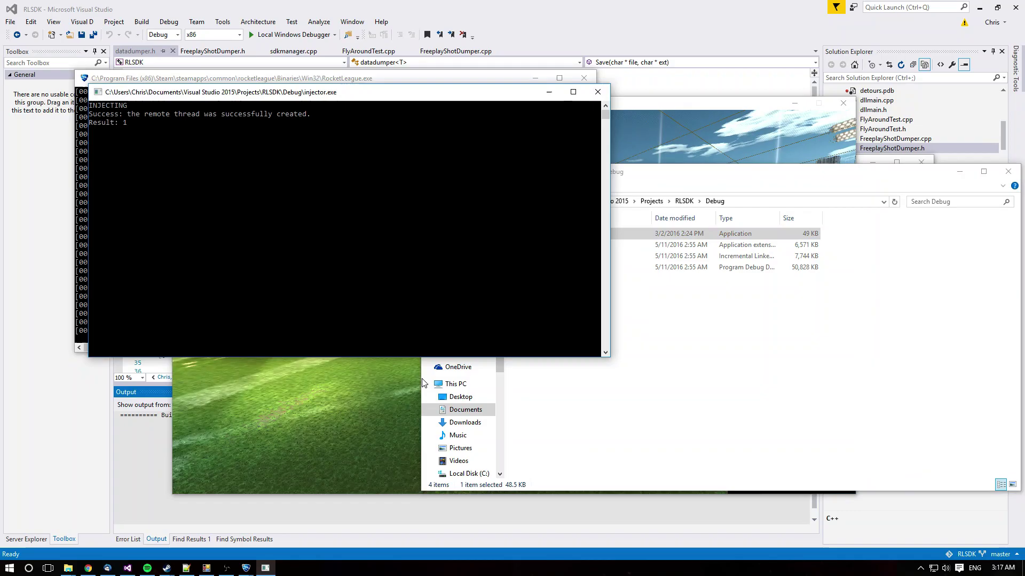
# - Return to the game, reset the mod's shot values and raise the ball's starting height
pyautogui.click(409, 389)
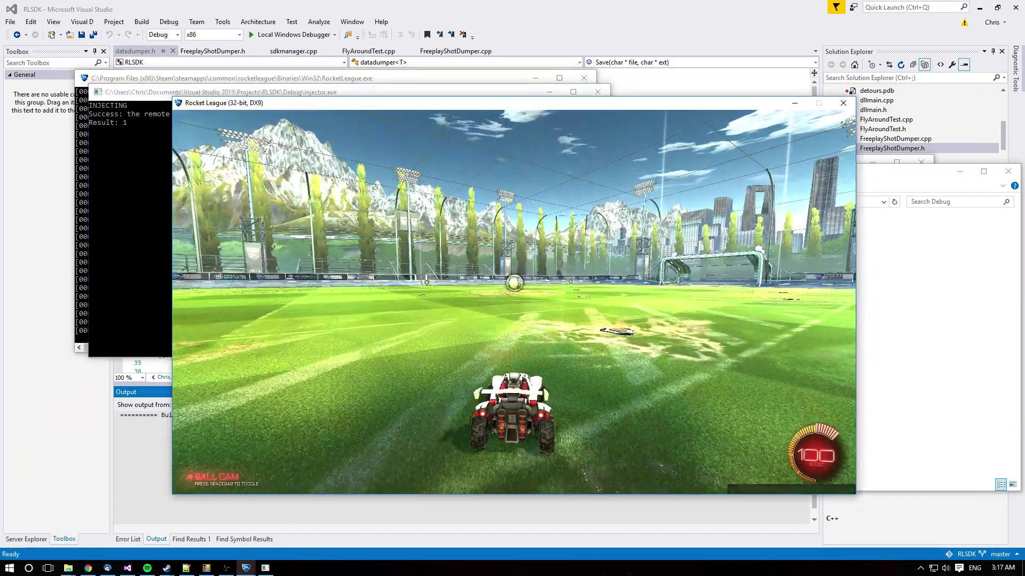
pyautogui.press('Left')
pyautogui.press('Delete')
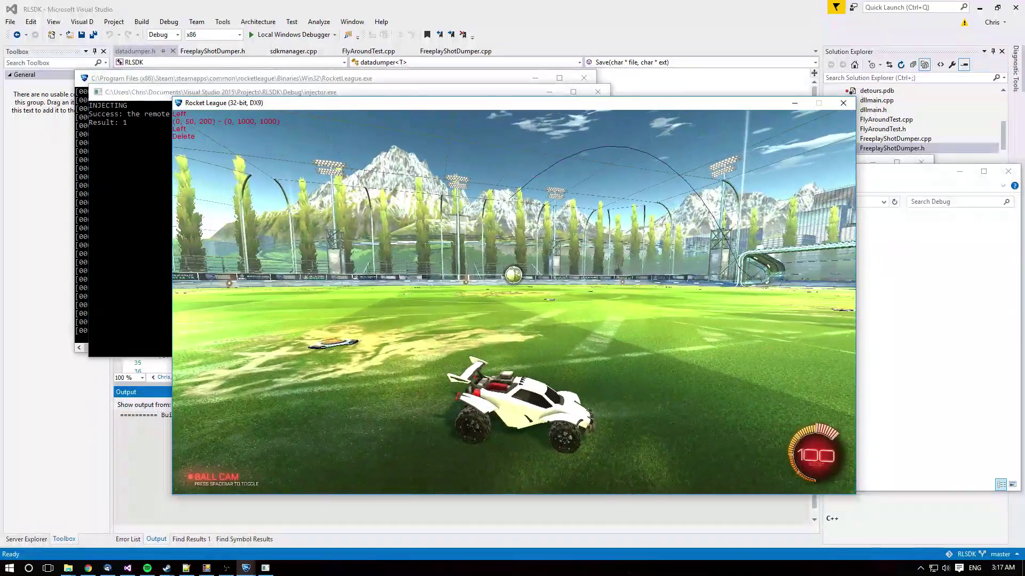
pyautogui.press('Up')
pyautogui.press('Up')
pyautogui.press('Up')
pyautogui.press('w')
pyautogui.press('Up')
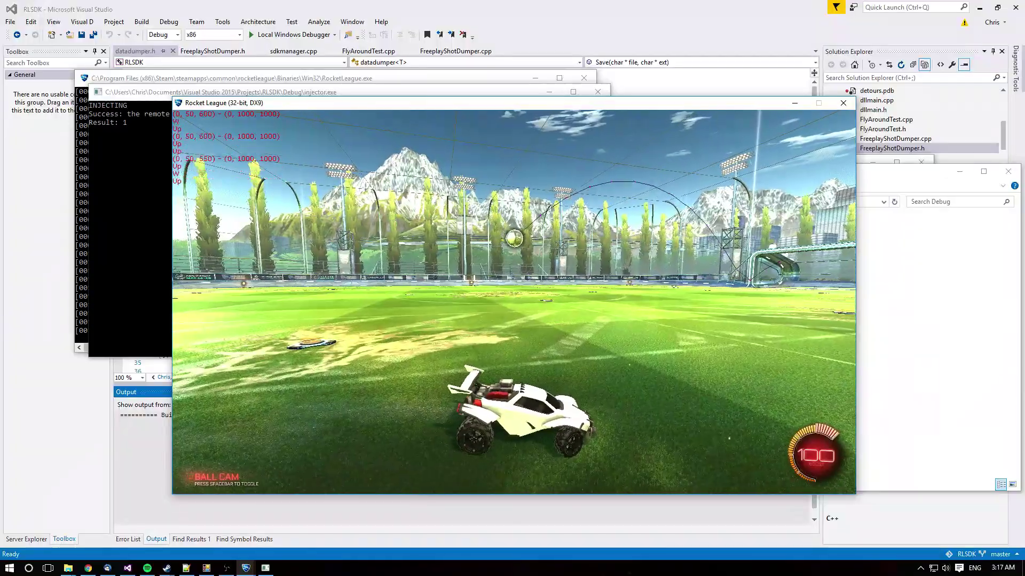
pyautogui.press('Up')
pyautogui.press('Up')
pyautogui.press('Up')
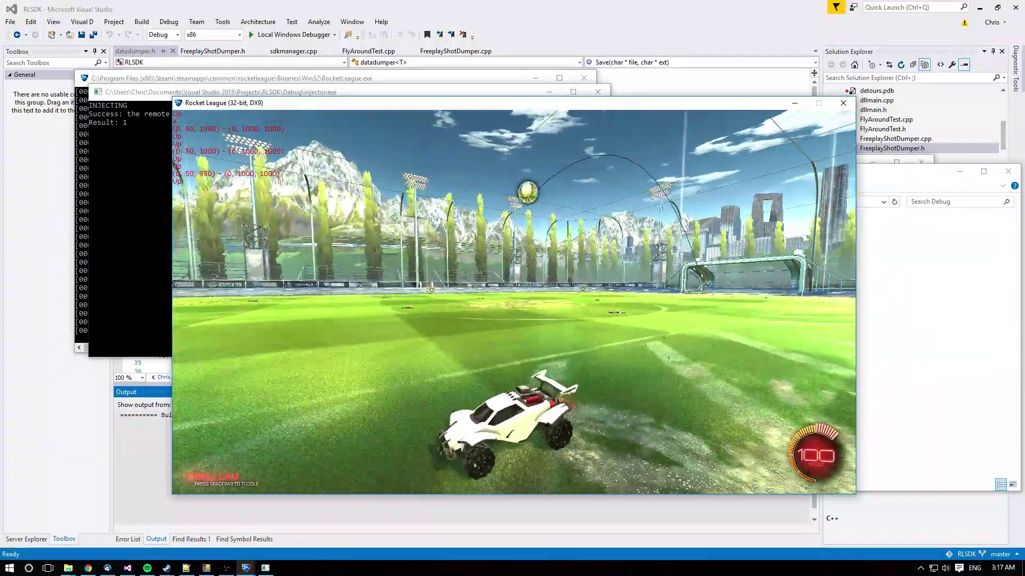
# - Shift the ball's start position sideways and along a second axis with the bracket key
pyautogui.press('Right')
pyautogui.press('Right')
pyautogui.press('Right')
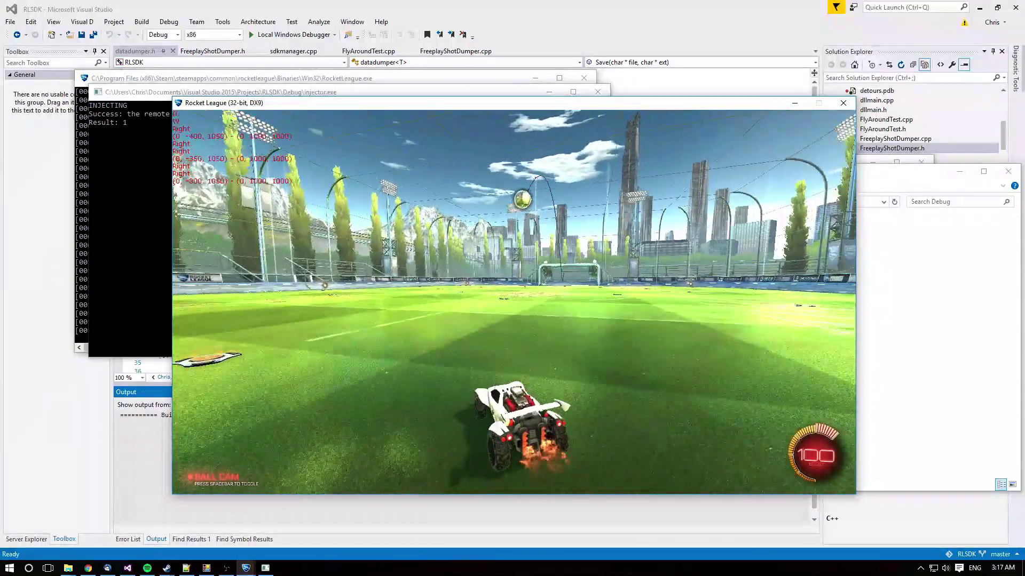
pyautogui.press('[')
pyautogui.press('[')
pyautogui.press('[')
pyautogui.press('[')
pyautogui.press('[')
pyautogui.press('[')
pyautogui.press('[')
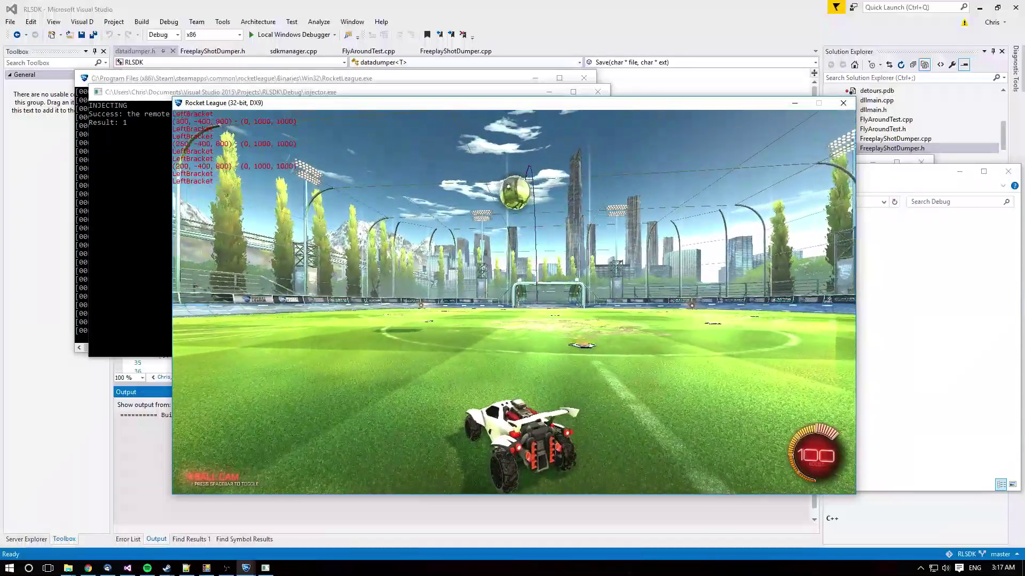
pyautogui.press('[')
pyautogui.press('[')
pyautogui.press('[')
pyautogui.press('[')
pyautogui.press('[')
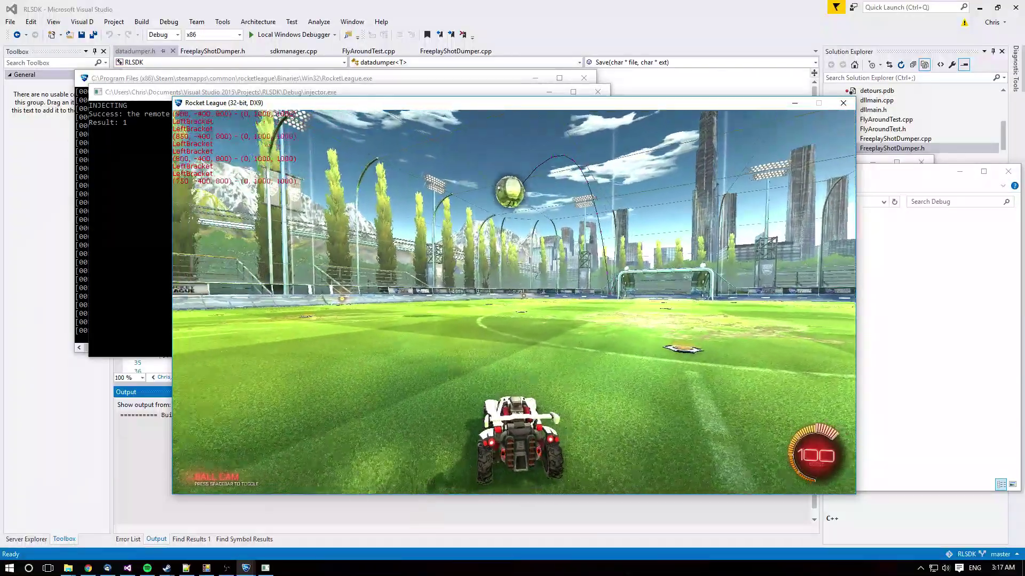
pyautogui.press('[')
pyautogui.press('[')
pyautogui.press('[')
pyautogui.press('[')
pyautogui.press('[')
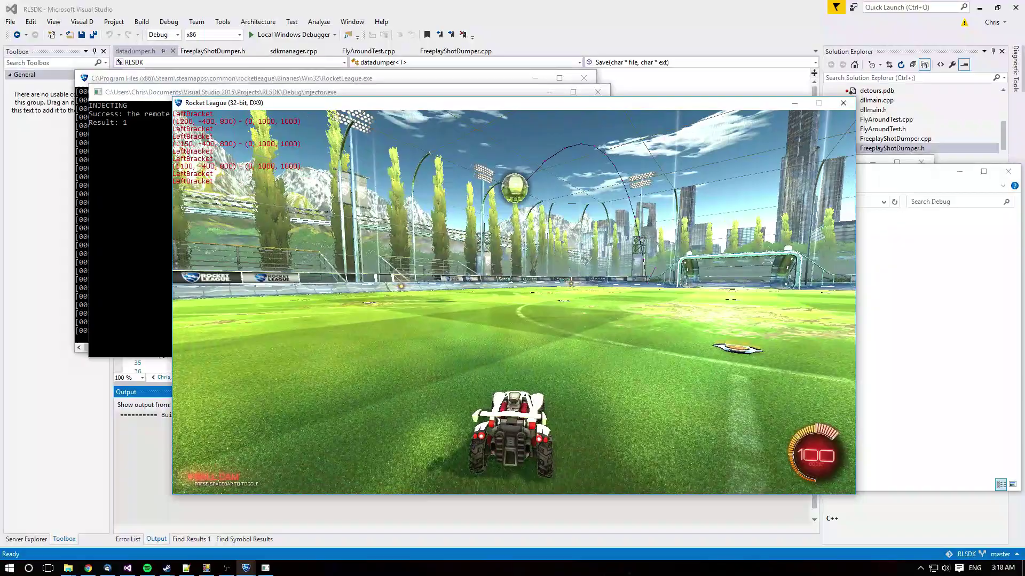
# - Adjust the ball's sideways launch velocity
pyautogui.press('s')
pyautogui.press('space')
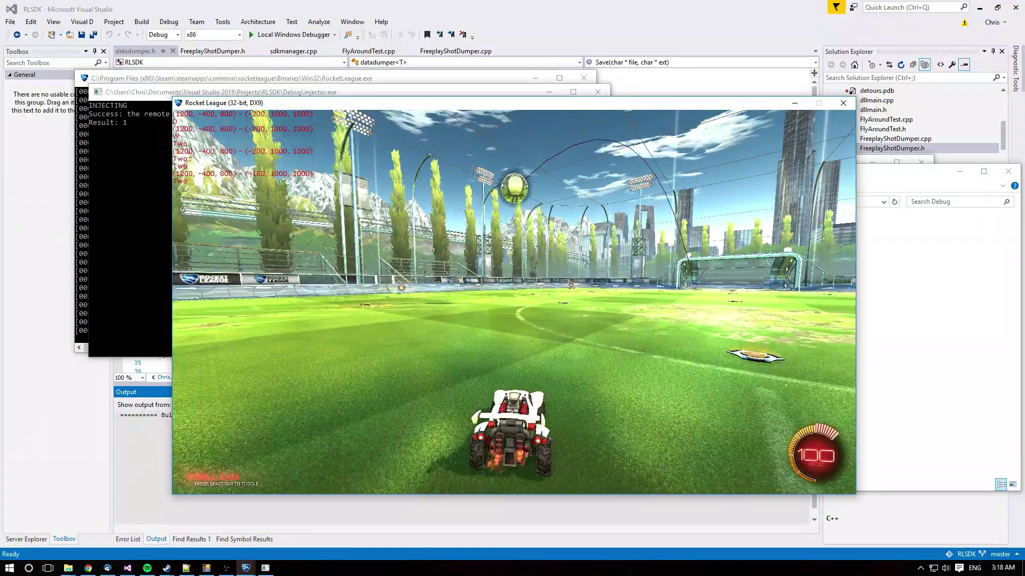
pyautogui.press('space')
pyautogui.press('d')
pyautogui.press('w')
pyautogui.press('d')
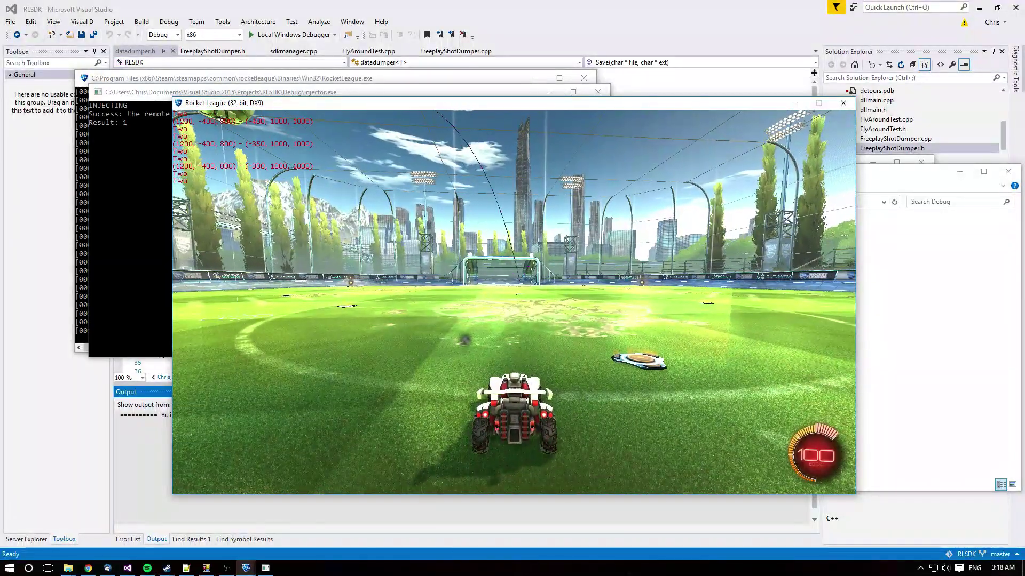
# - Drive forward, set the camera to follow the ball, and tune another velocity component
pyautogui.press('w')
pyautogui.press('space')
pyautogui.press('w')
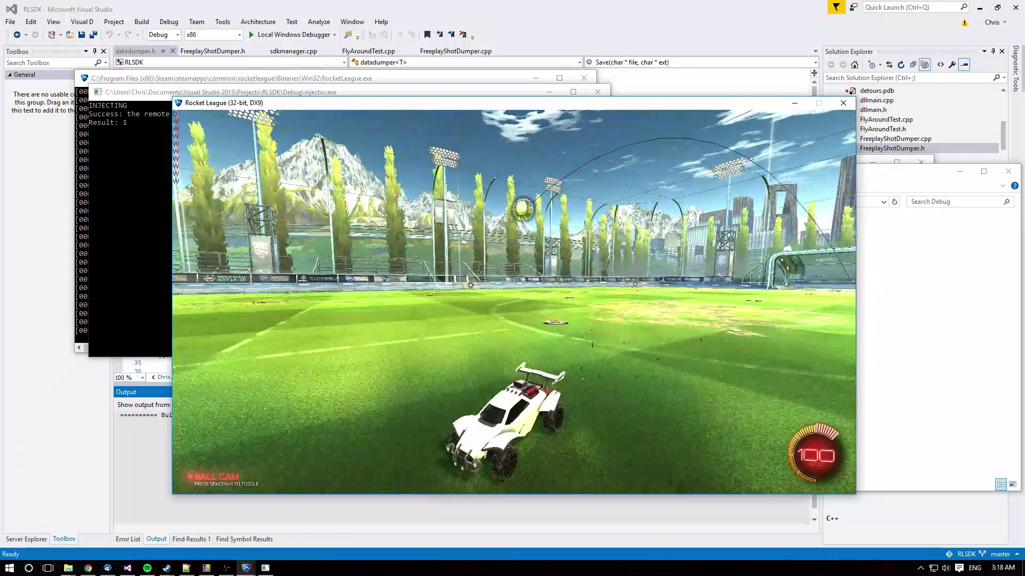
pyautogui.press('4')
pyautogui.press('4')
pyautogui.press('s')
pyautogui.press('d')
pyautogui.press('w')
pyautogui.press('d')
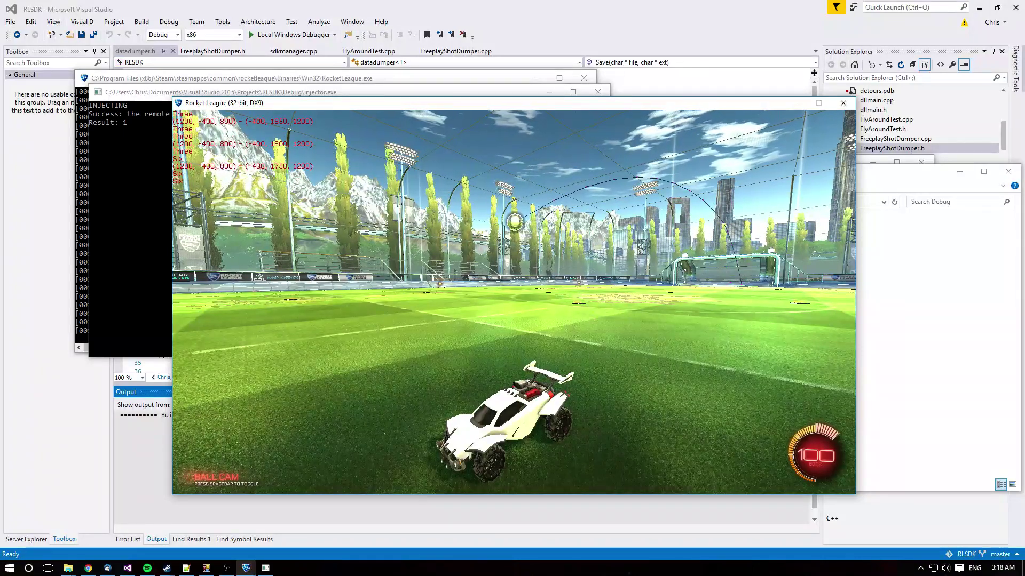
# - Boost toward the goal and jump at the ball while steering to track it
pyautogui.press('w')
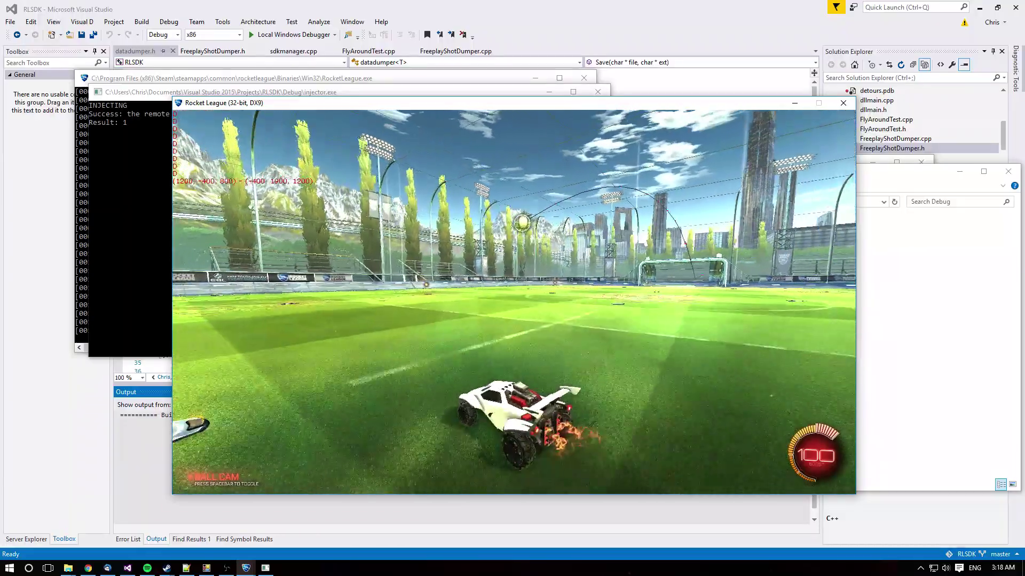
pyautogui.press('d')
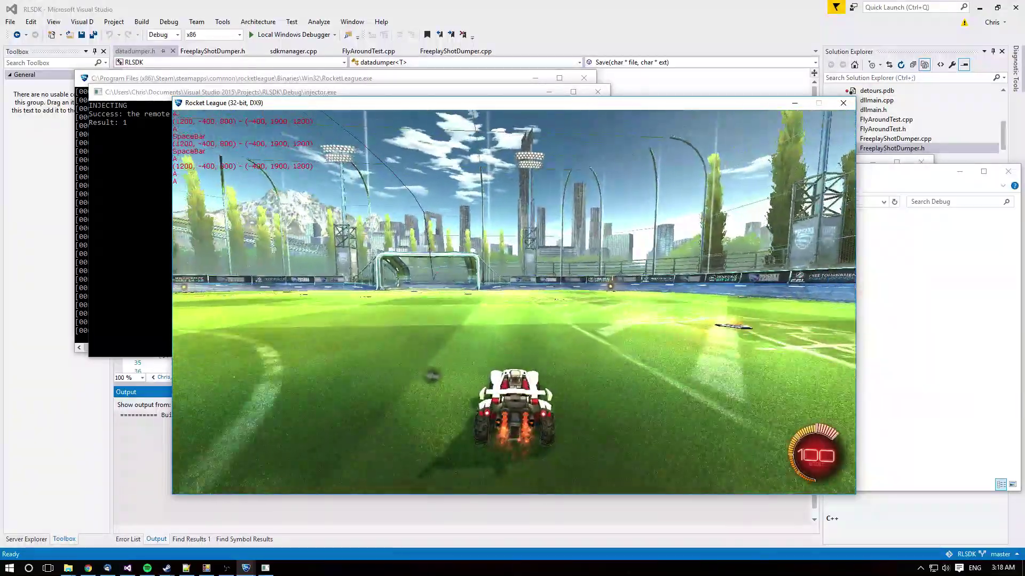
pyautogui.press('a')
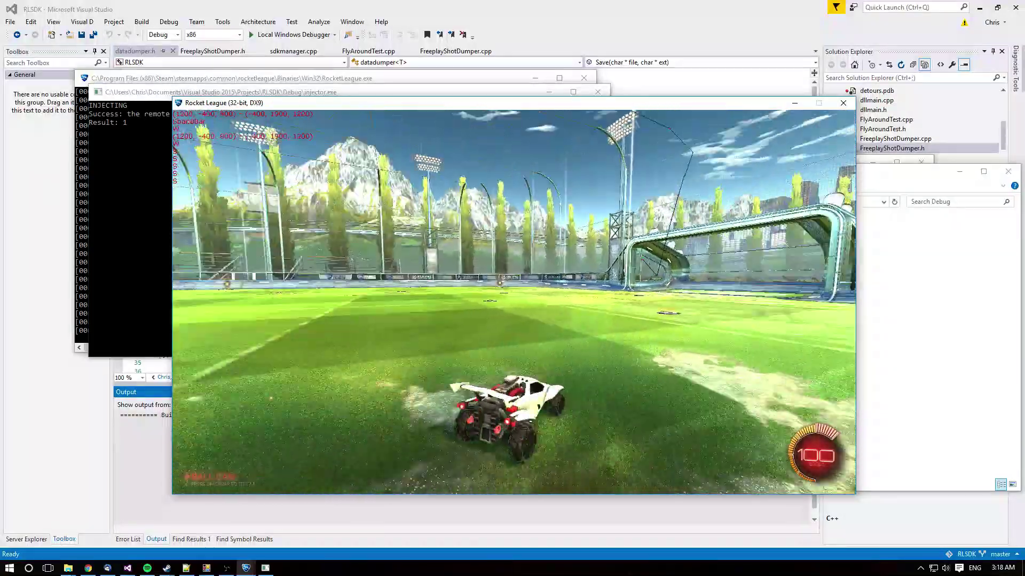
pyautogui.press('space')
pyautogui.press('a')
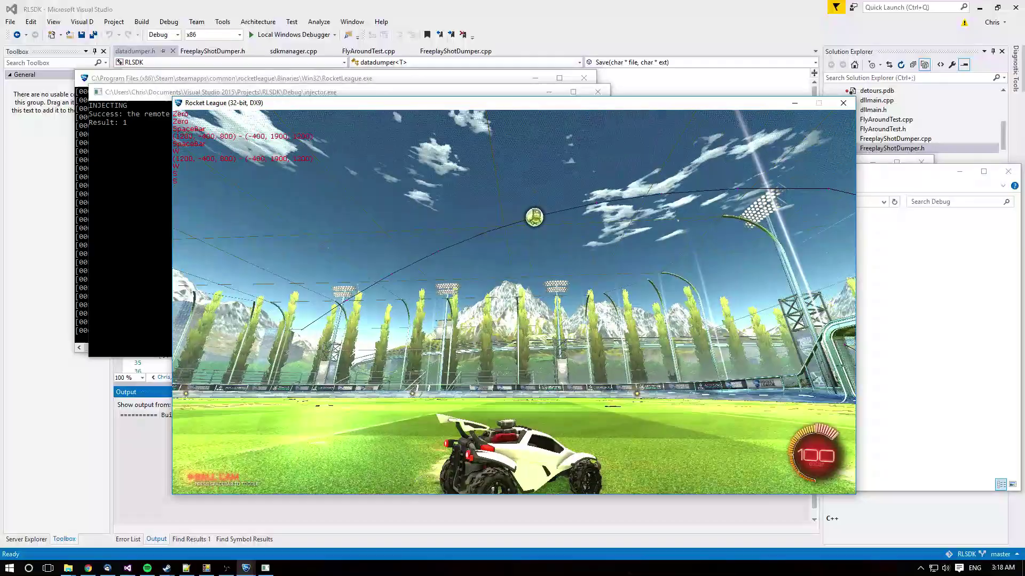
pyautogui.press('d')
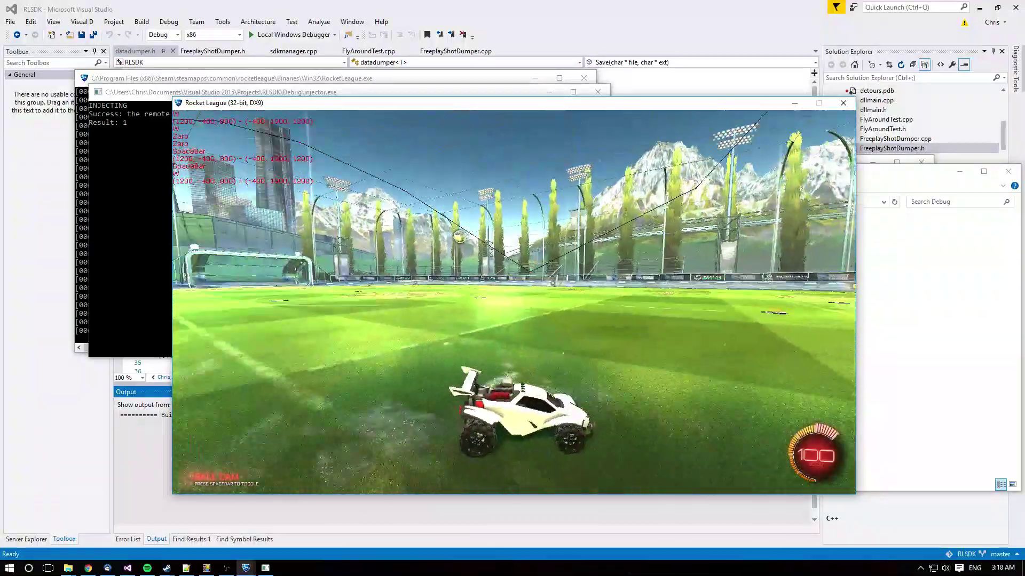
# - Record two shot positions with F1, then leave the game for the desktop
pyautogui.press('F1')
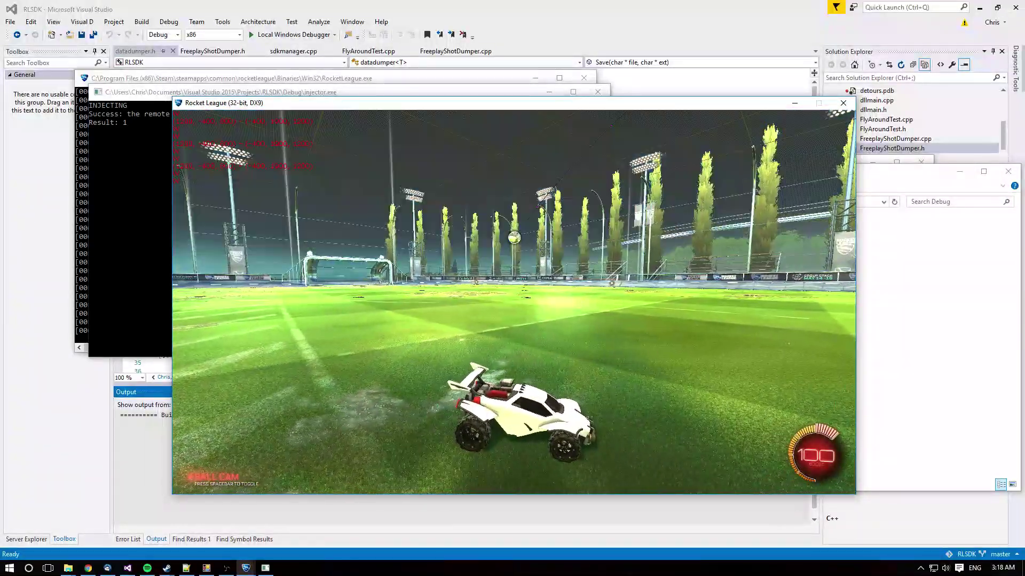
pyautogui.press('F1')
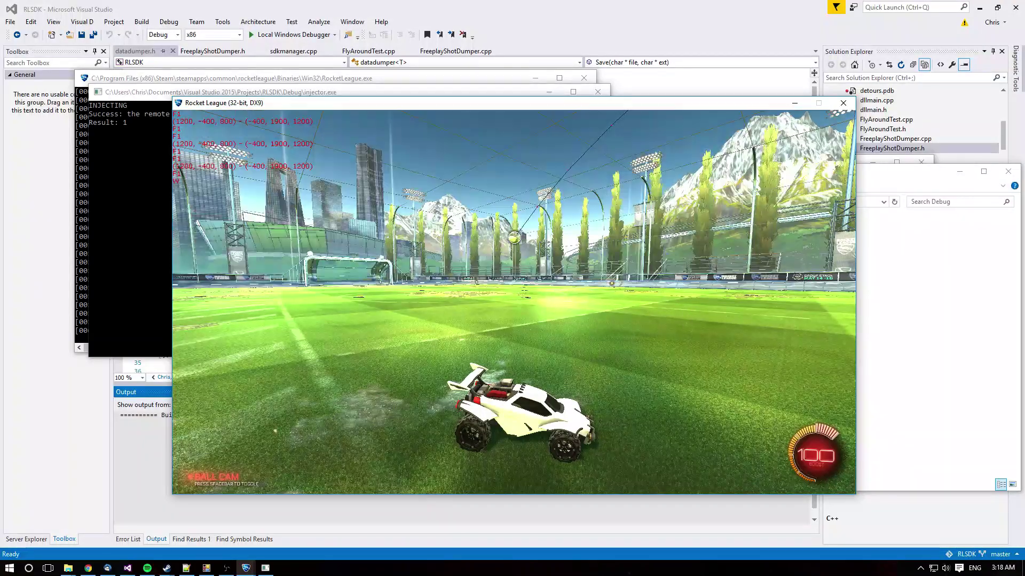
pyautogui.hotkey('alt', 'Tab')
# - Close Rocket League and set savedlevel_0's boost amount to 69 in Form1
pyautogui.rightClick(246, 569)
pyautogui.click(223, 548)
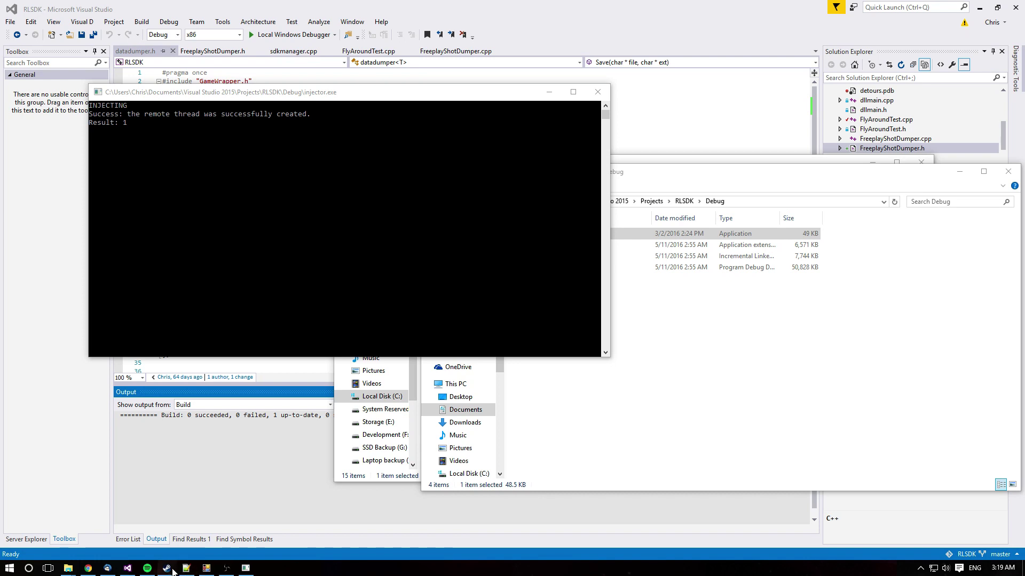
pyautogui.click(207, 568)
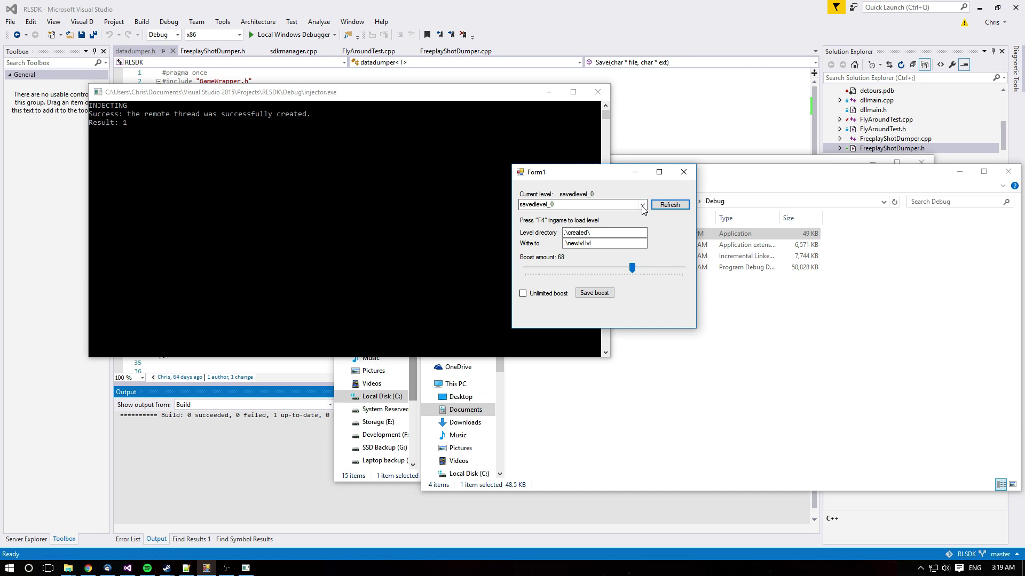
pyautogui.click(634, 267)
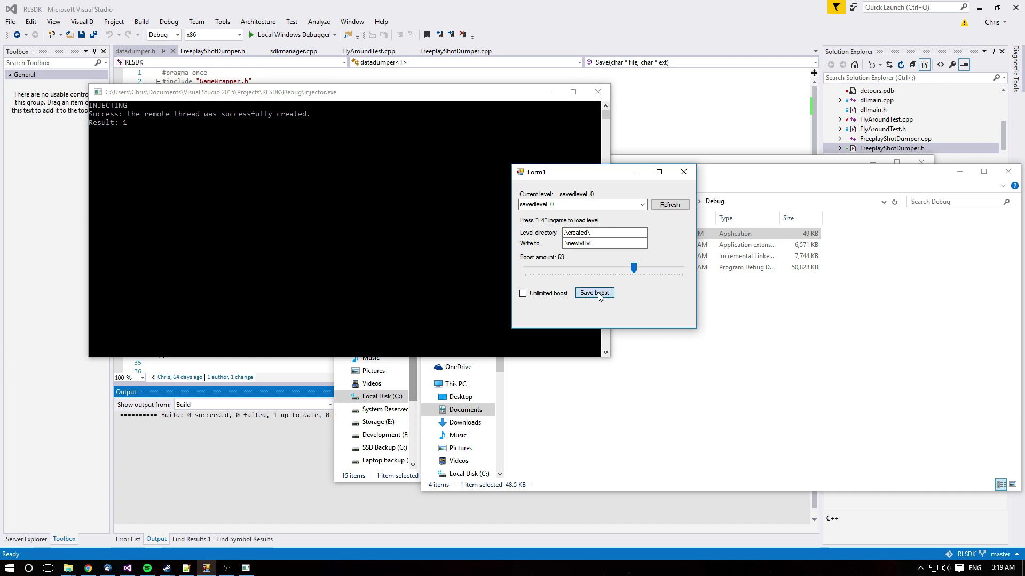
pyautogui.rightClick(166, 568)
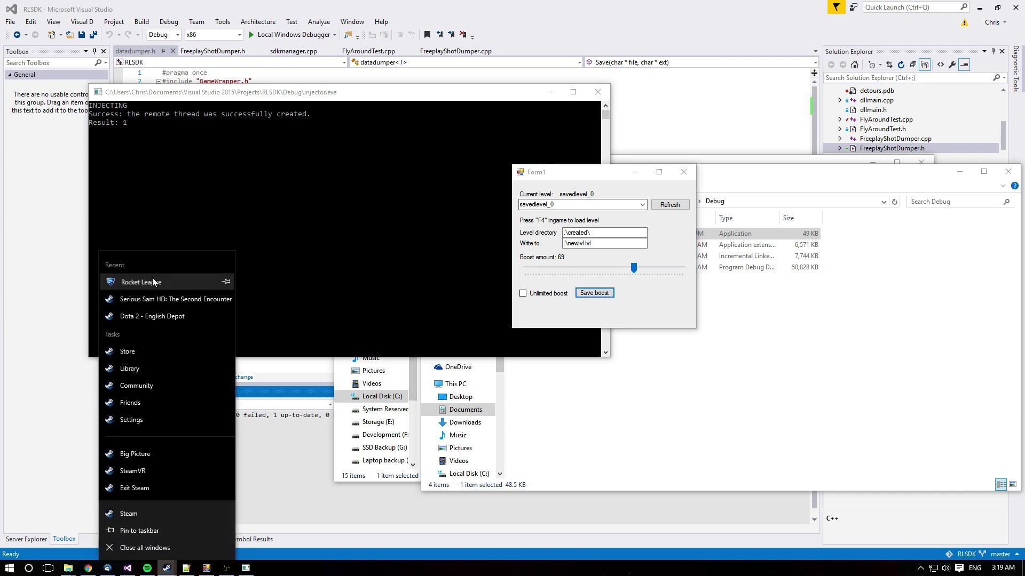
# - Relaunch Rocket League into Aerial training and run injector.exe again from the Debug folder
pyautogui.click(152, 282)
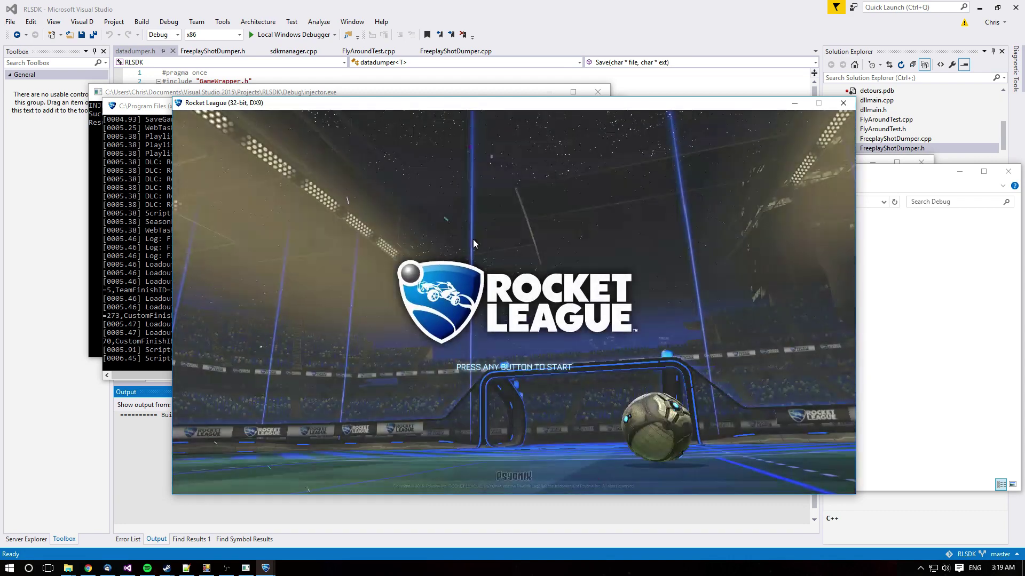
pyautogui.click(473, 240)
pyautogui.click(218, 406)
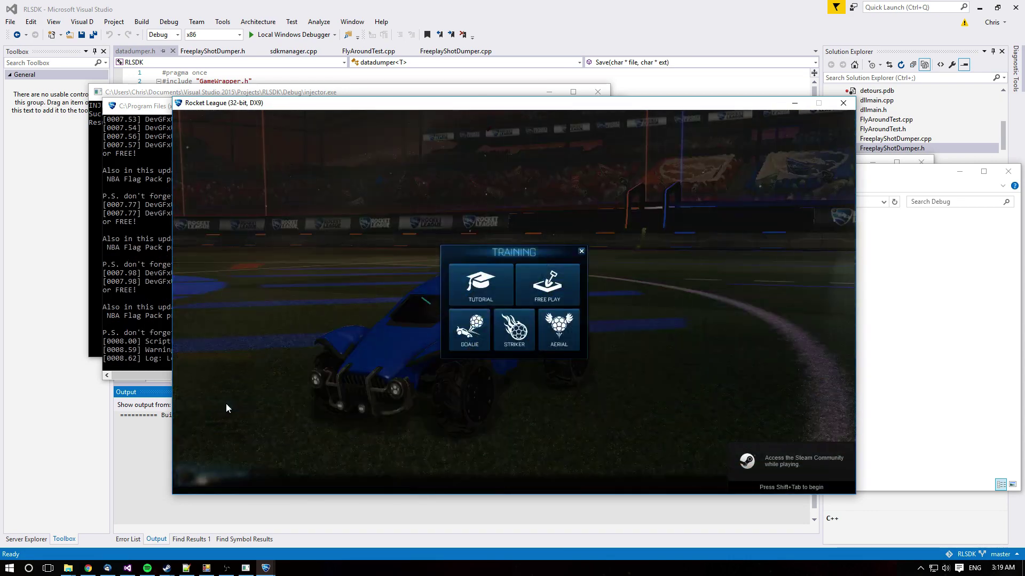
pyautogui.click(514, 327)
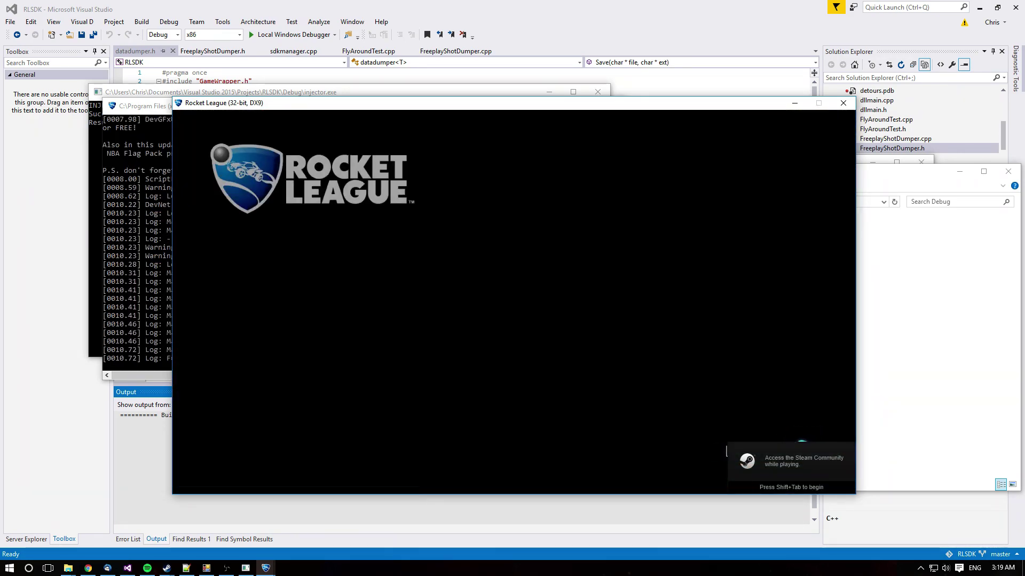
pyautogui.hotkey('alt', 'Tab')
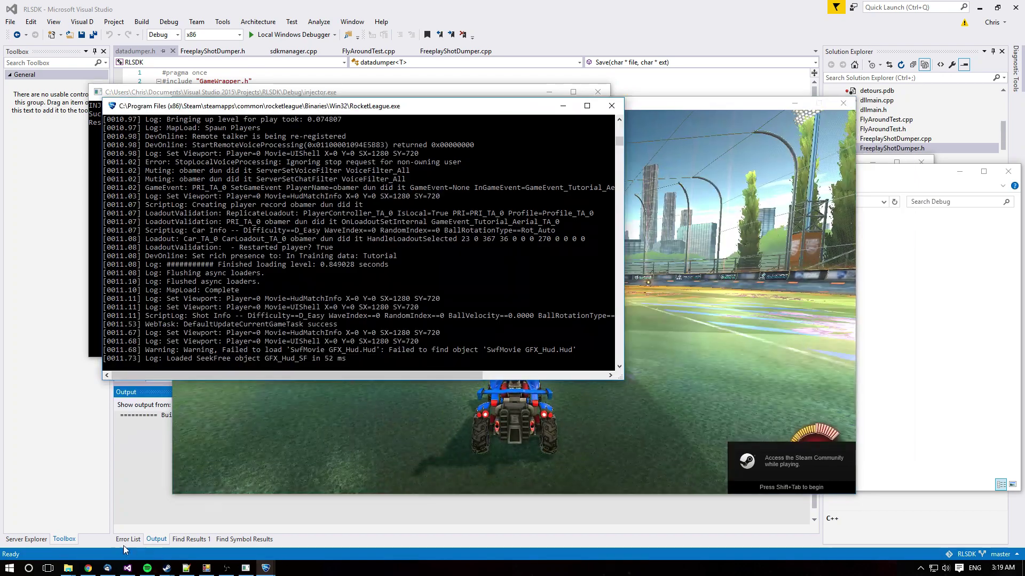
pyautogui.moveTo(69, 569)
pyautogui.click(57, 524)
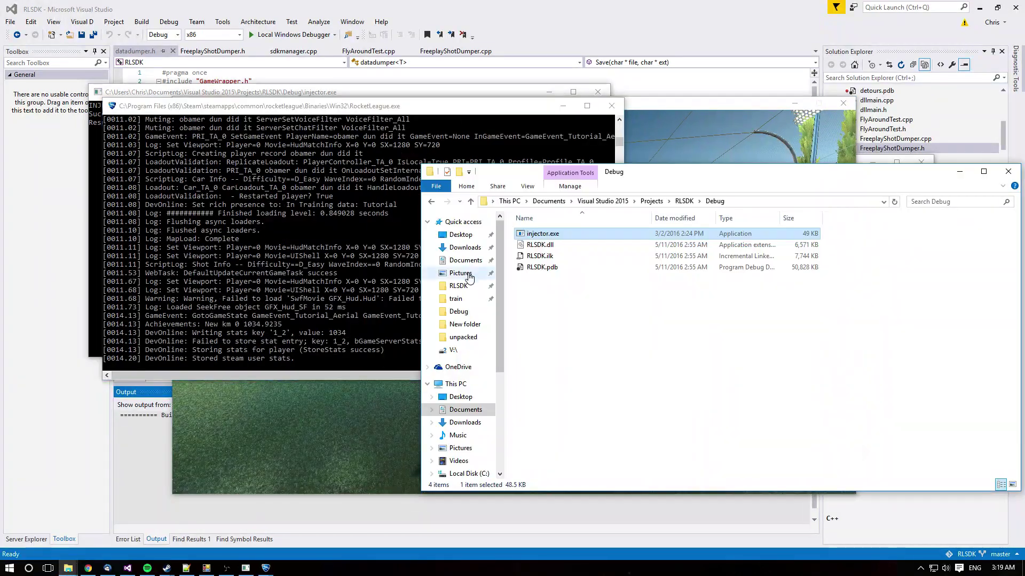
pyautogui.doubleClick(529, 238)
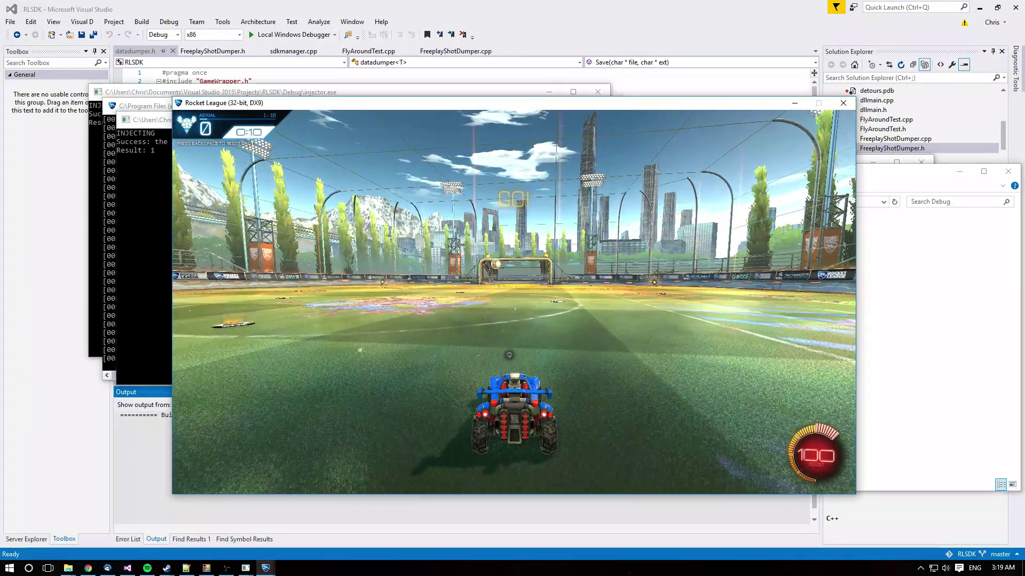
# - Boost across the field and jump toward the airborne ball
pyautogui.press('w')
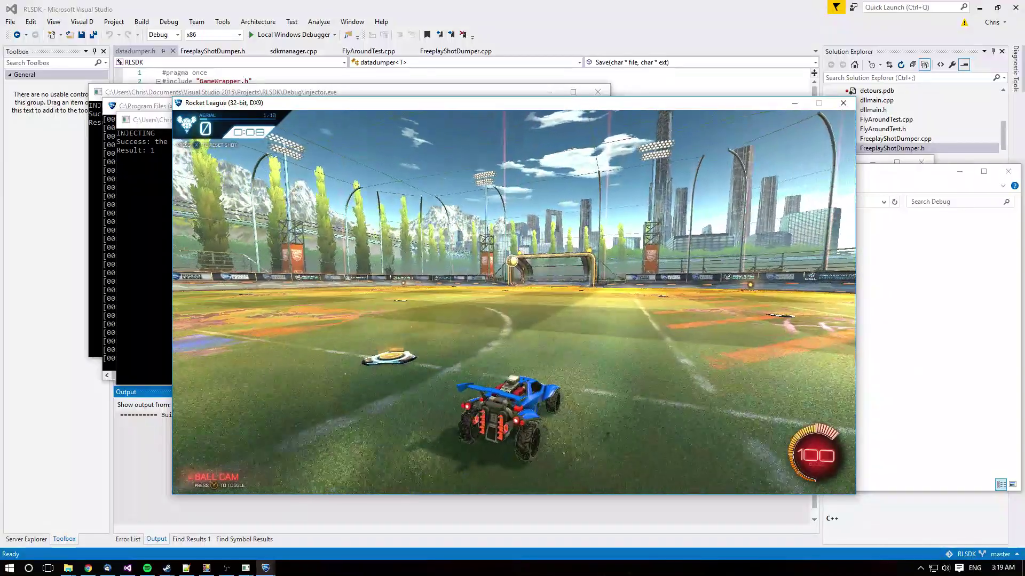
pyautogui.press('a')
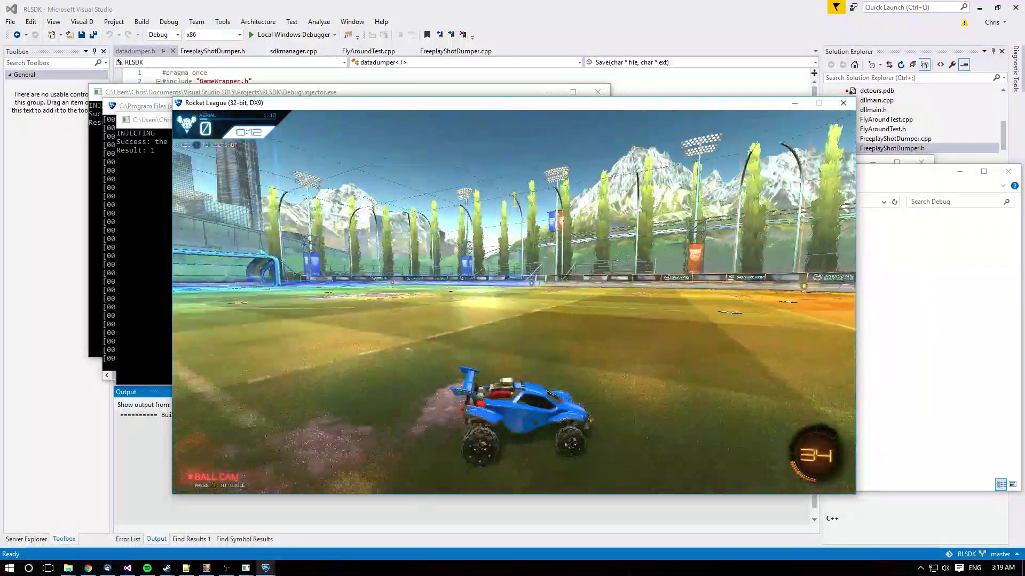
pyautogui.press('space')
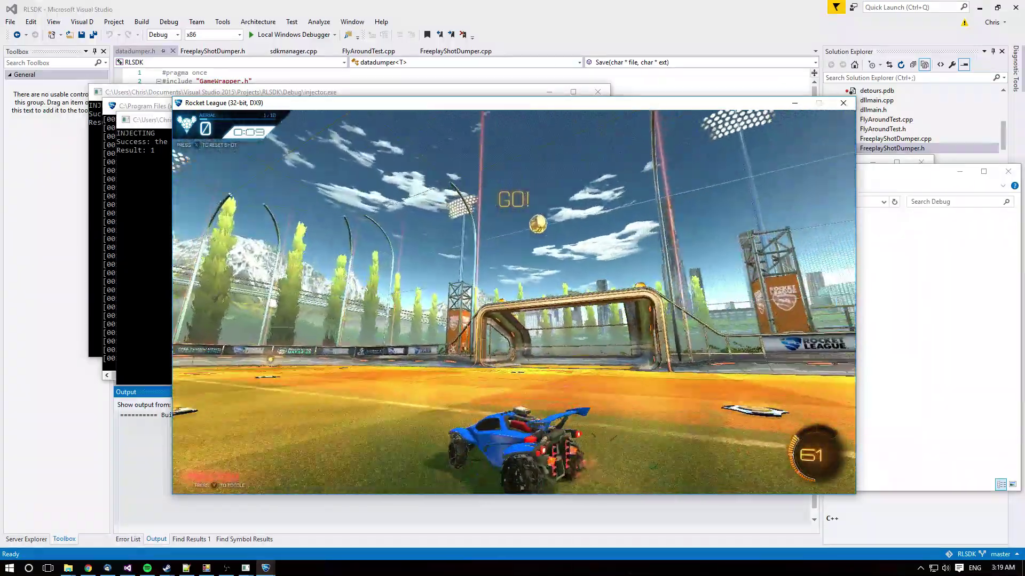
# - Reset to the saved custom shot twice for more attempts, then pause and switch to OBS
pyautogui.press('BackSpace')
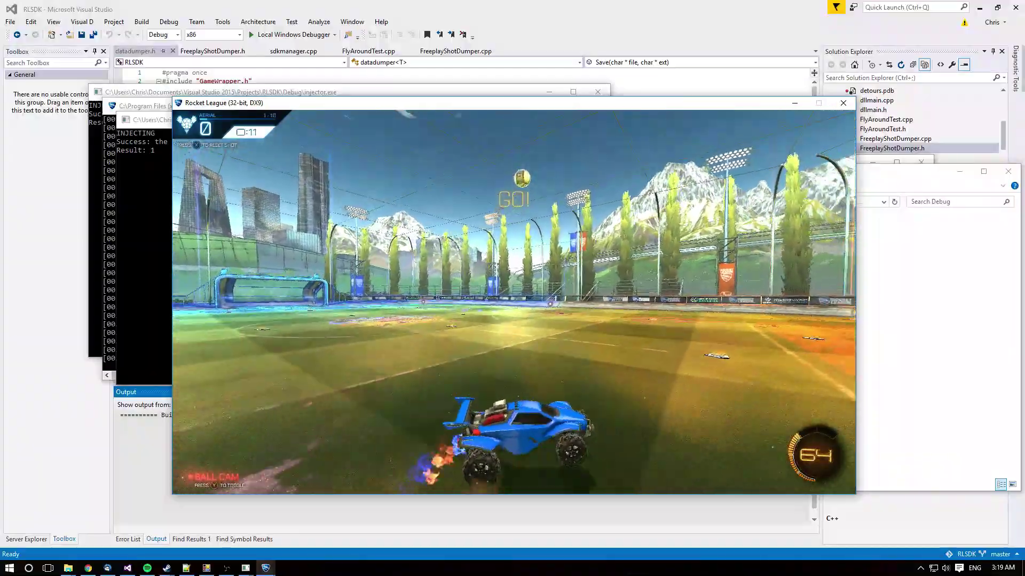
pyautogui.press('space')
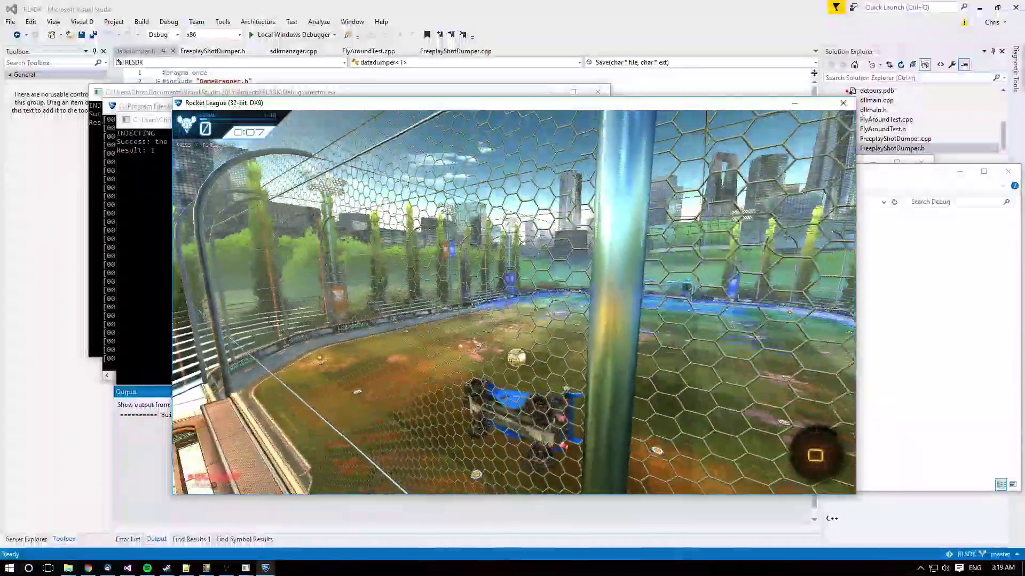
pyautogui.press('BackSpace')
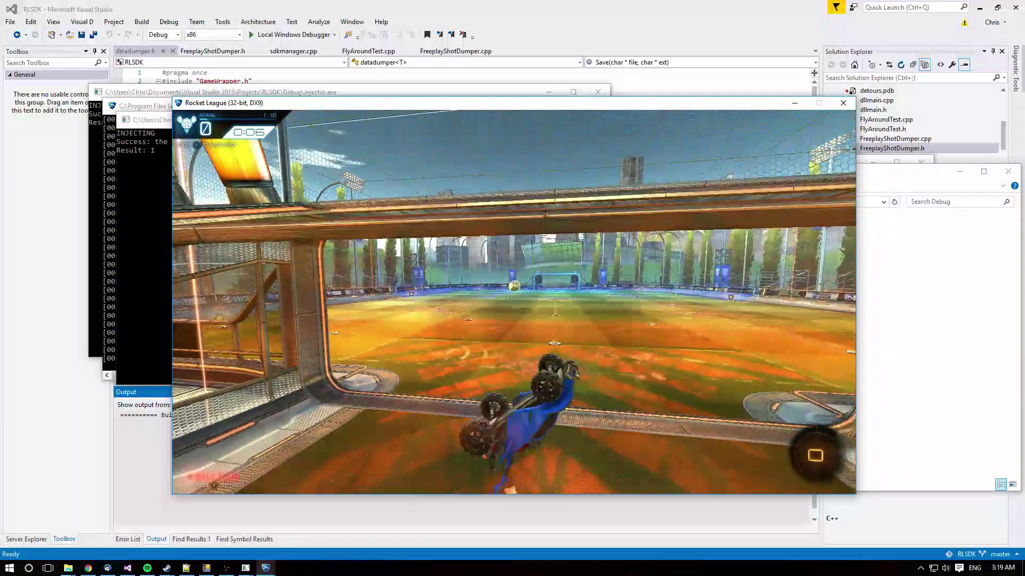
pyautogui.press('Escape')
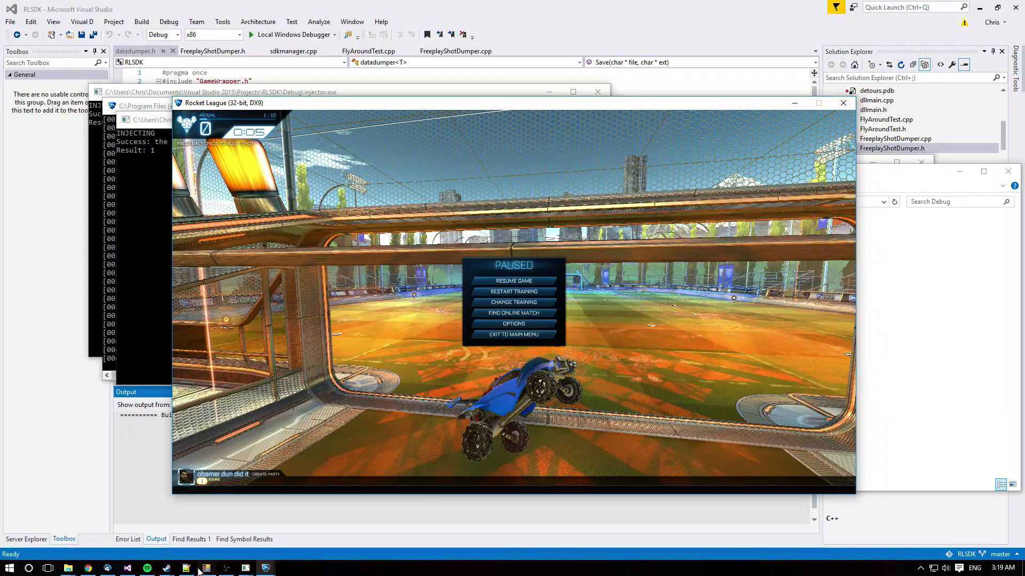
pyautogui.click(225, 568)
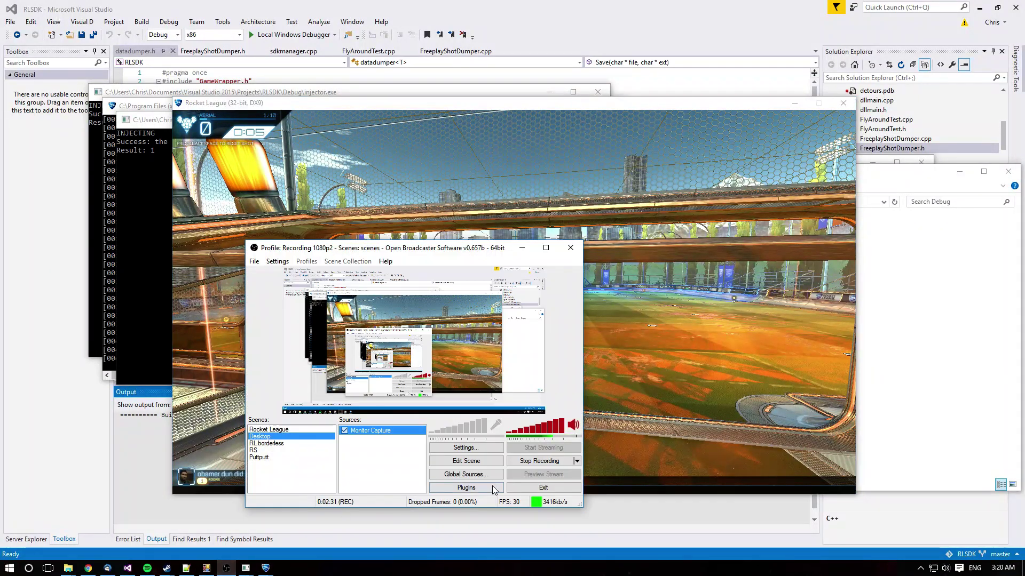